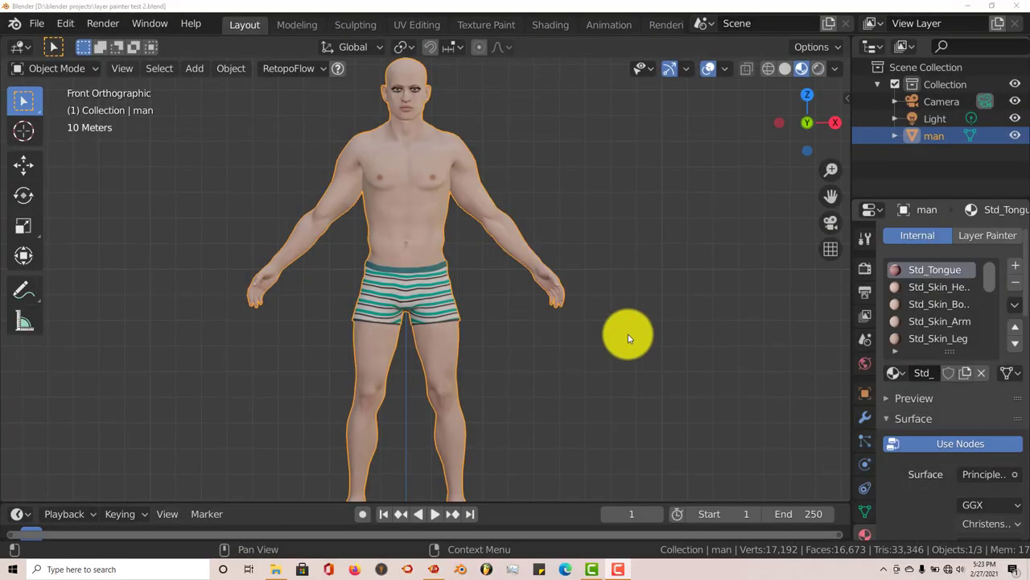
Step: Reframe the man in the front orthographic view, panned and zoomed into place
scroll(582, 325, "up", 2)
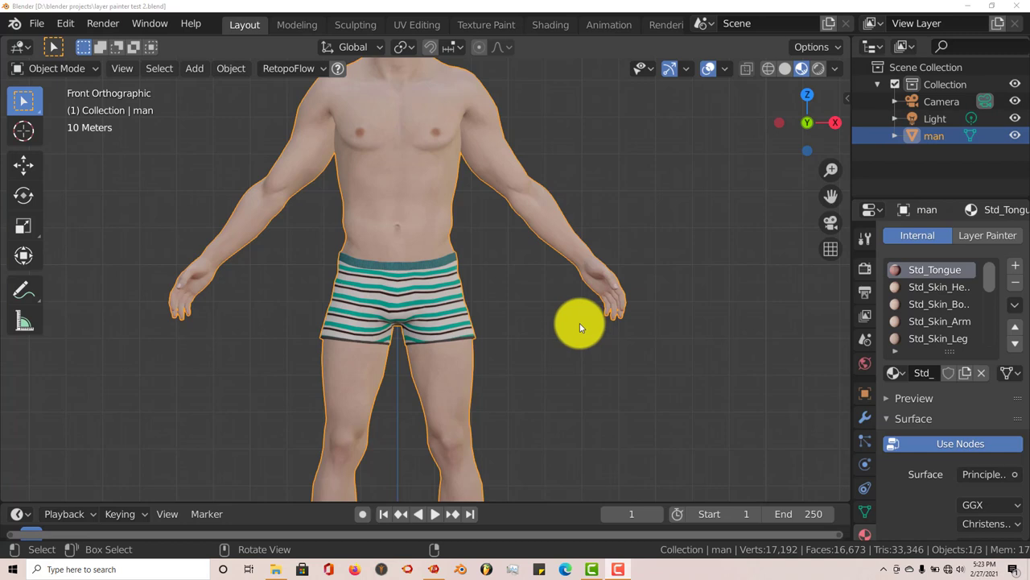
scroll(579, 327, "down", 2)
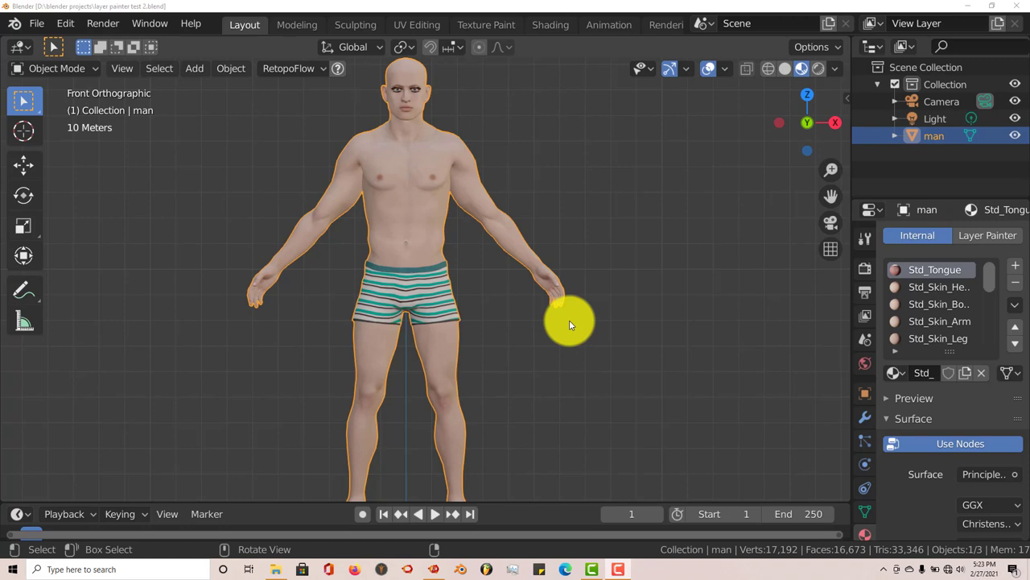
middle_click_drag(513, 294, 516, 304)
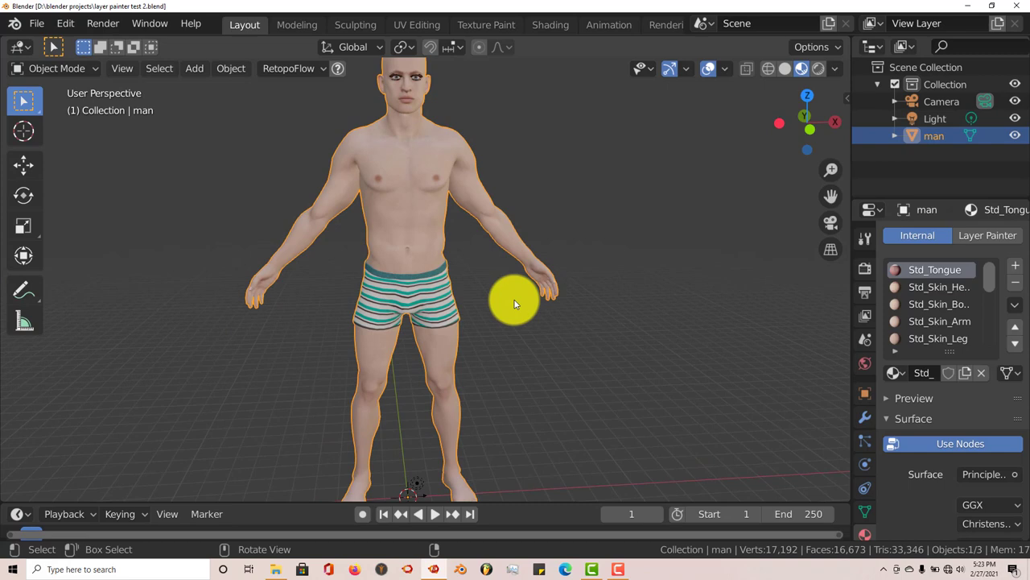
key("KP_1")
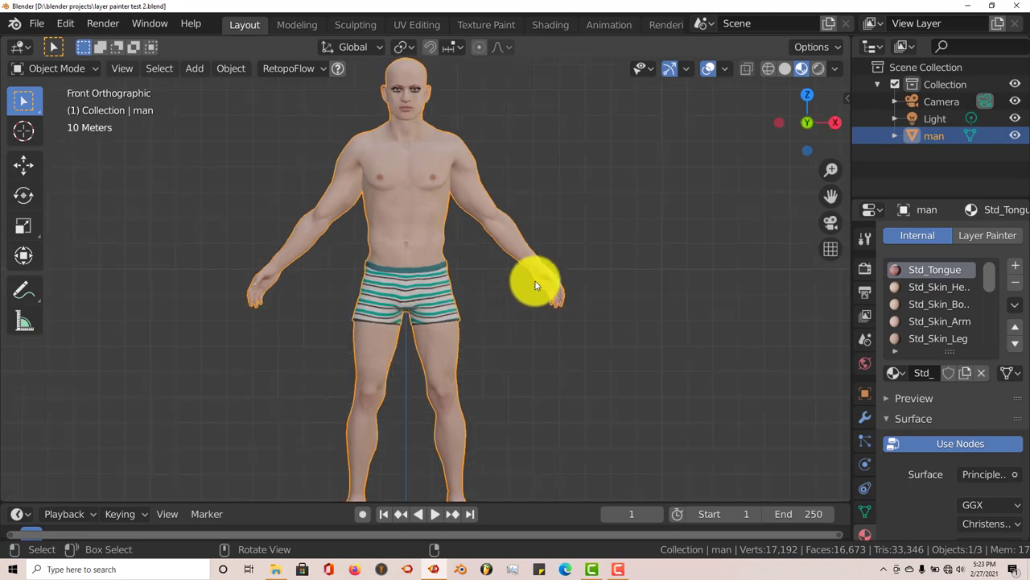
middle_click_drag(536, 281, 640, 262, "shift")
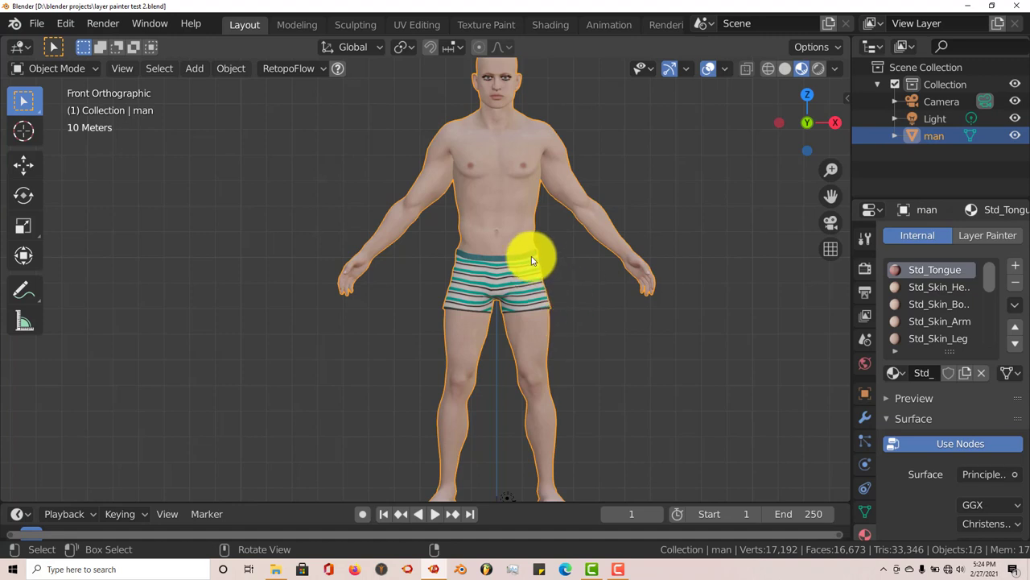
middle_click_drag(534, 257, 463, 323, "shift")
scroll(535, 301, "up", 2)
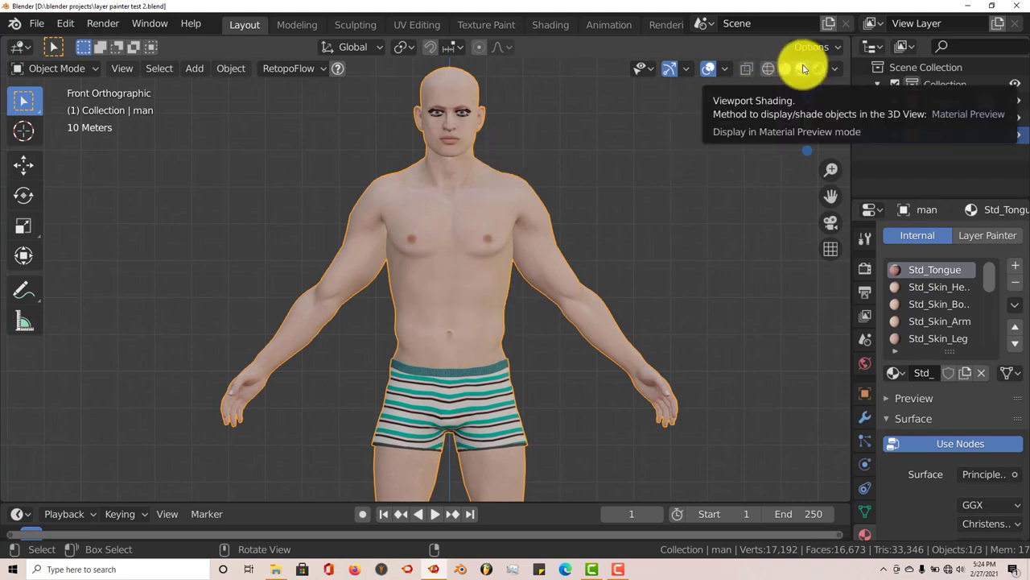
scroll(485, 266, "up", 1)
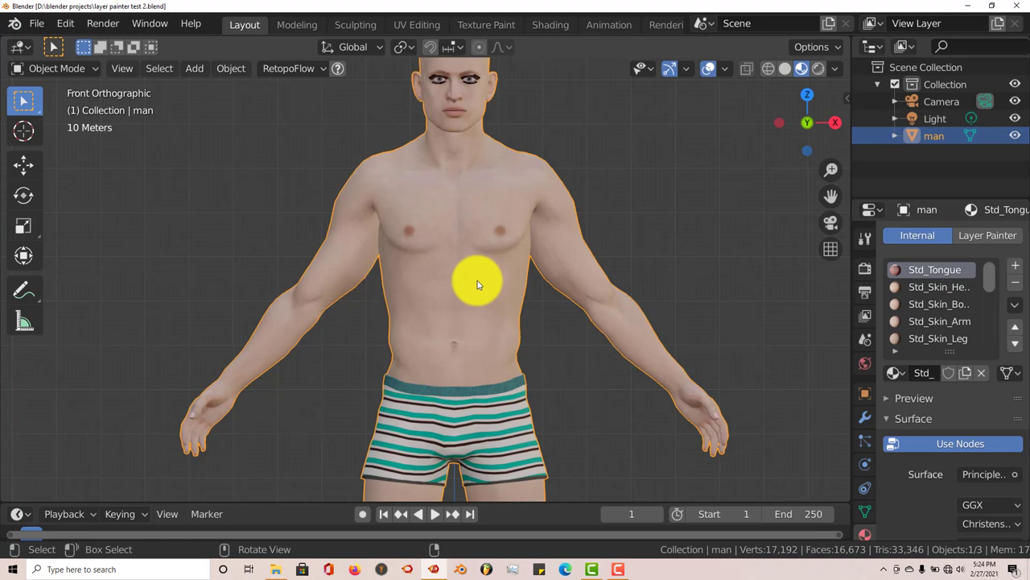
scroll(475, 285, "down", 1)
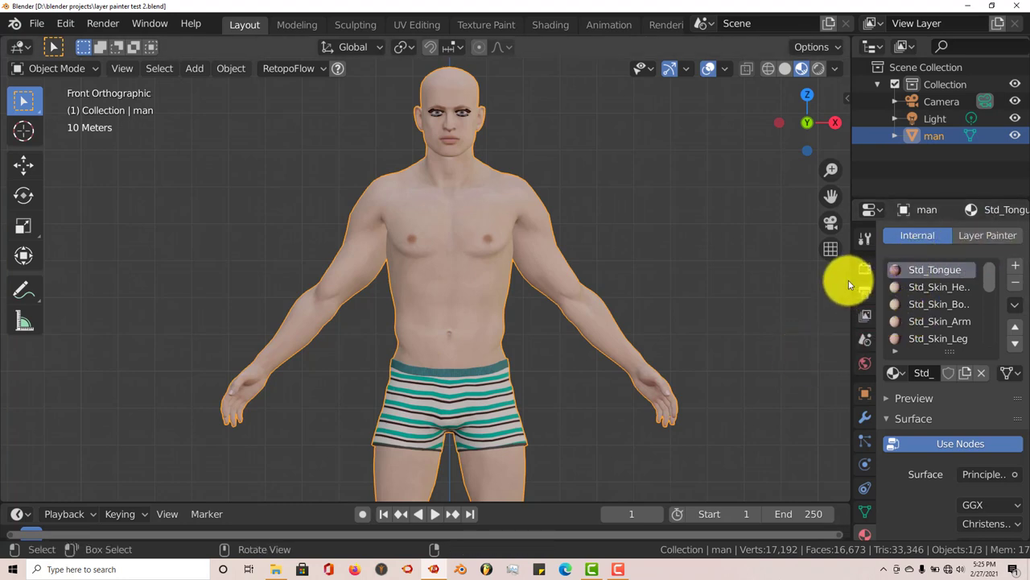
Step: Widen the Properties editor and select Std_Skin_Body in the material slot list
left_click_drag(850, 279, 812, 292)
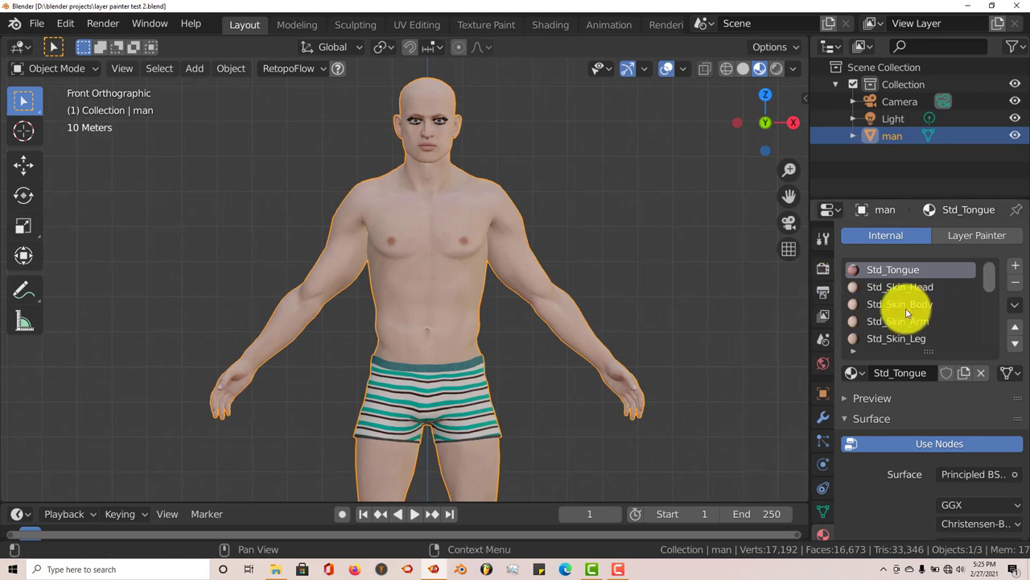
scroll(906, 307, "down", 5)
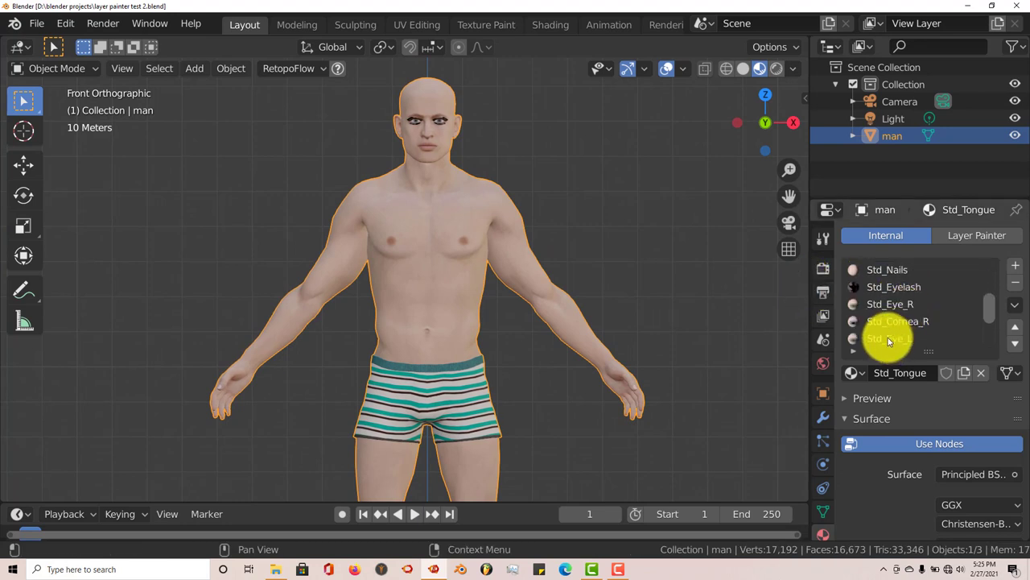
scroll(897, 342, "up", 1)
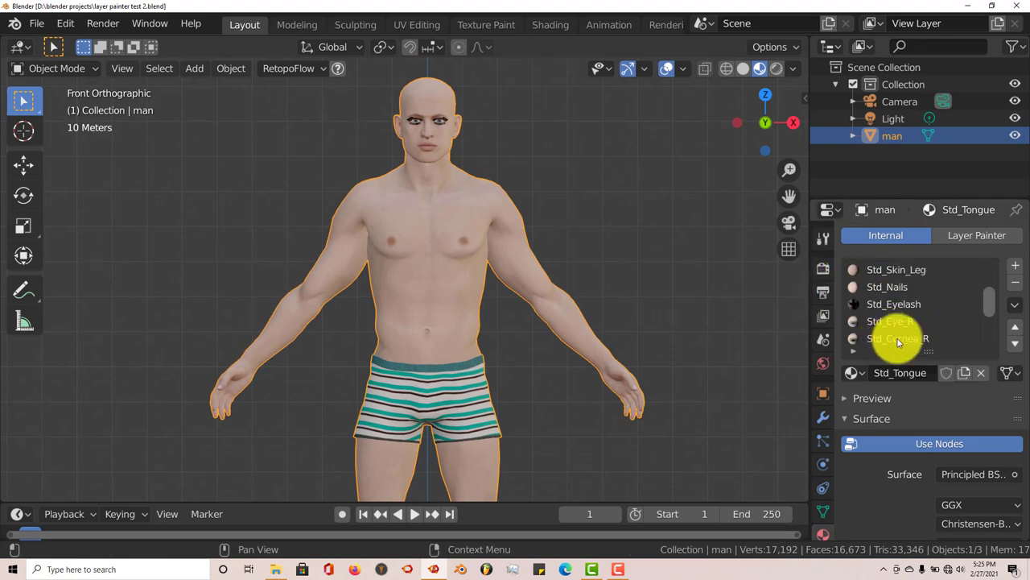
scroll(898, 341, "up", 3)
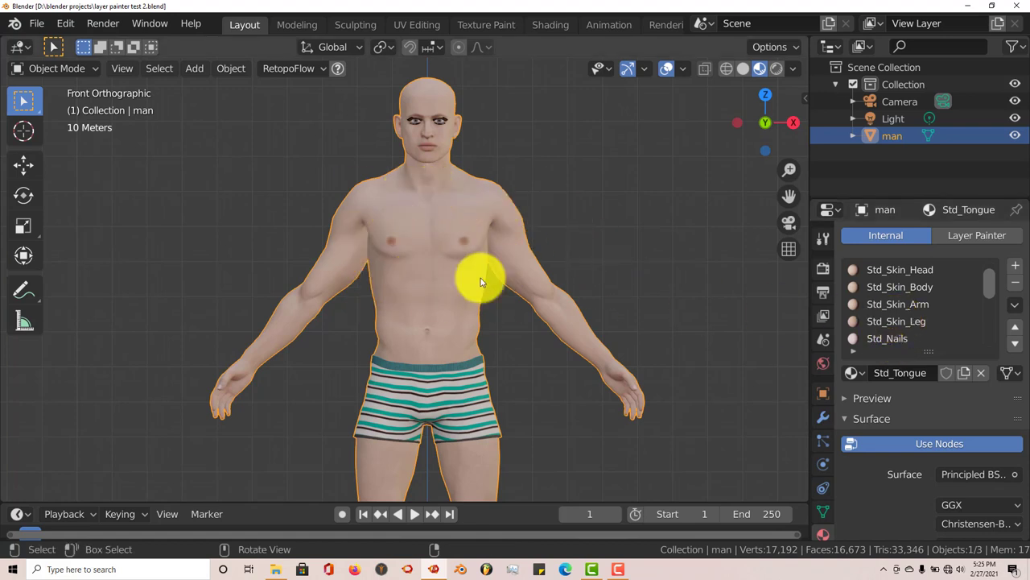
left_click(902, 286)
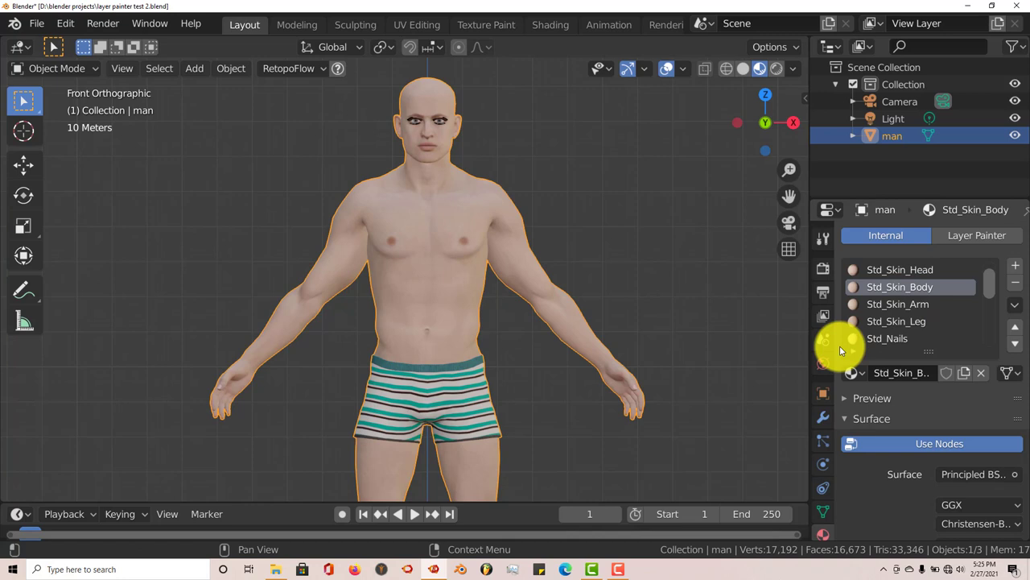
Step: Switch the Std_Skin_Body material settings to the Layer Painter tab
left_click(959, 237)
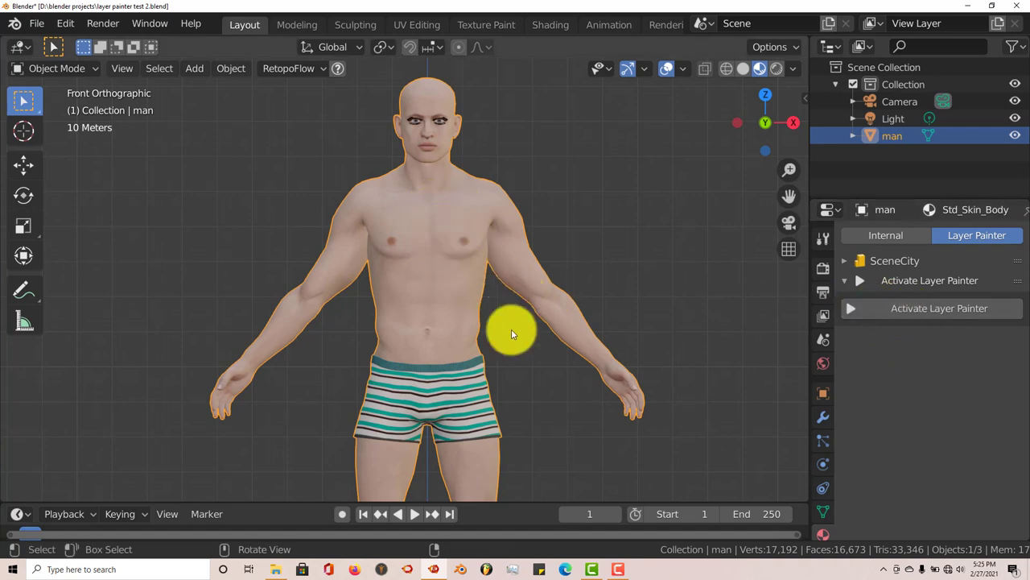
Step: Activate Layer Painter and confirm resetting the Std_Skin_Body node tree
left_click(860, 314)
left_click(894, 350)
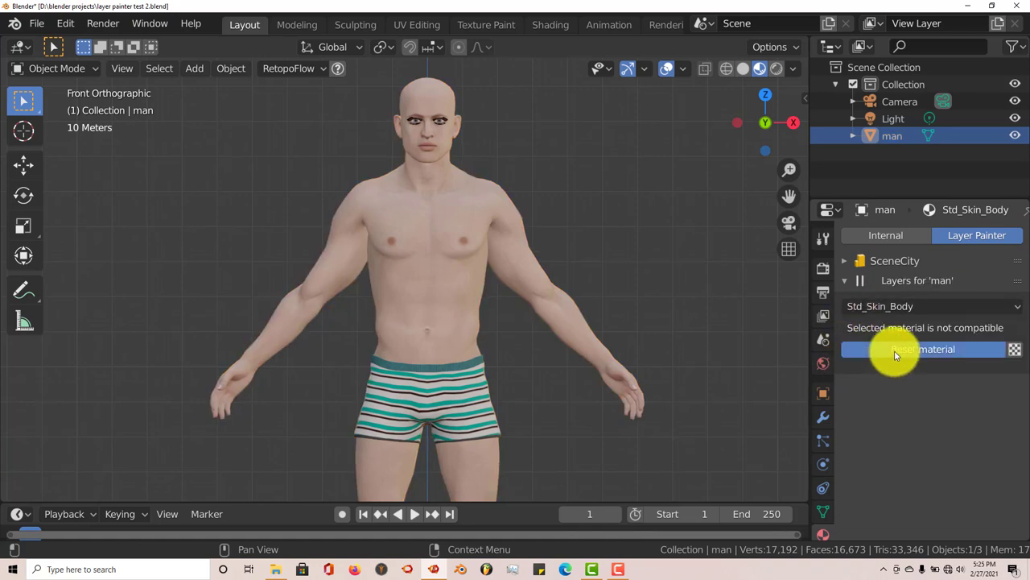
left_click(876, 389)
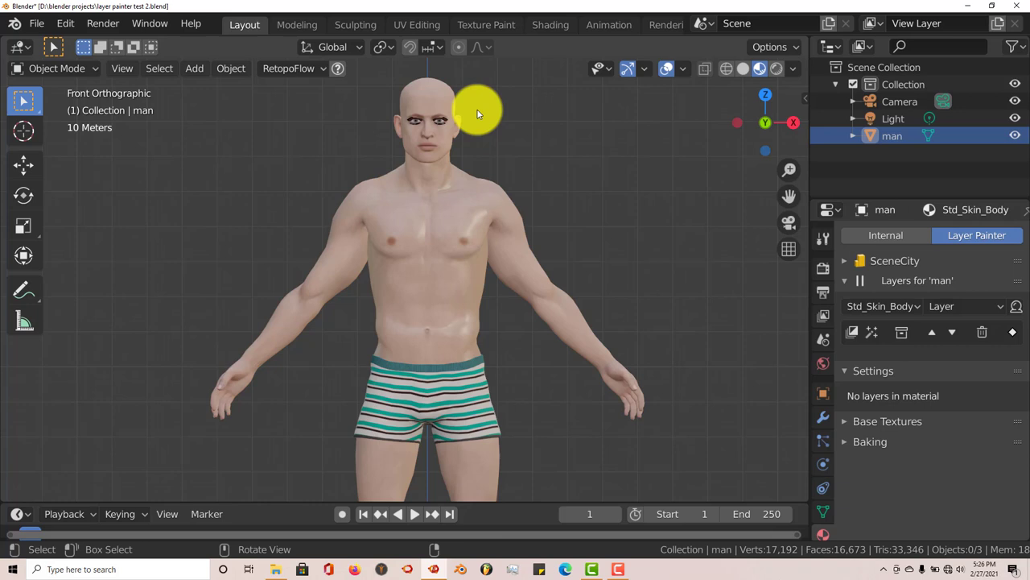
Step: Add a new paint layer and switch its Albedo channel to an image texture
left_click(852, 333)
scroll(893, 485, "down", 6)
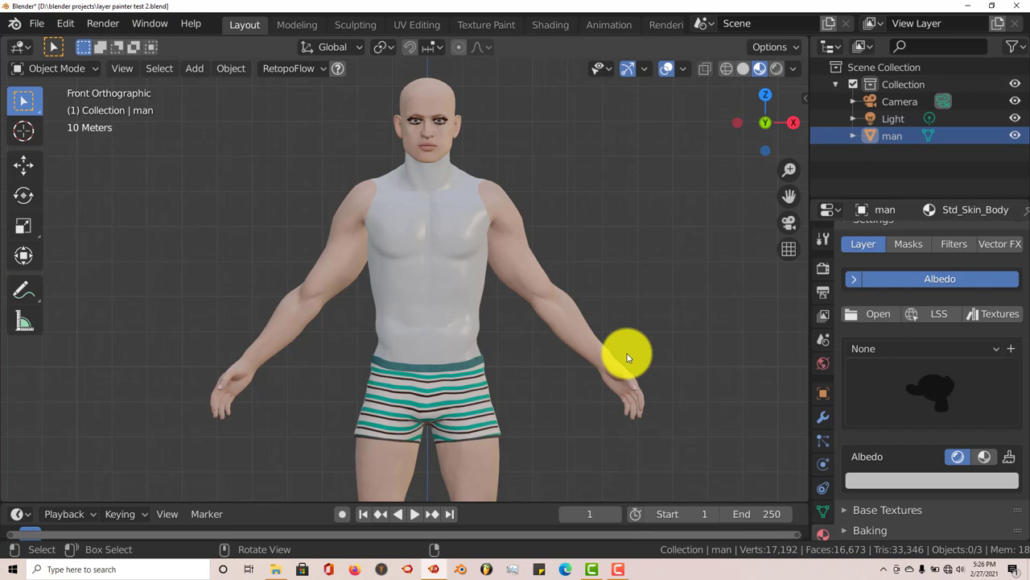
left_click(984, 457)
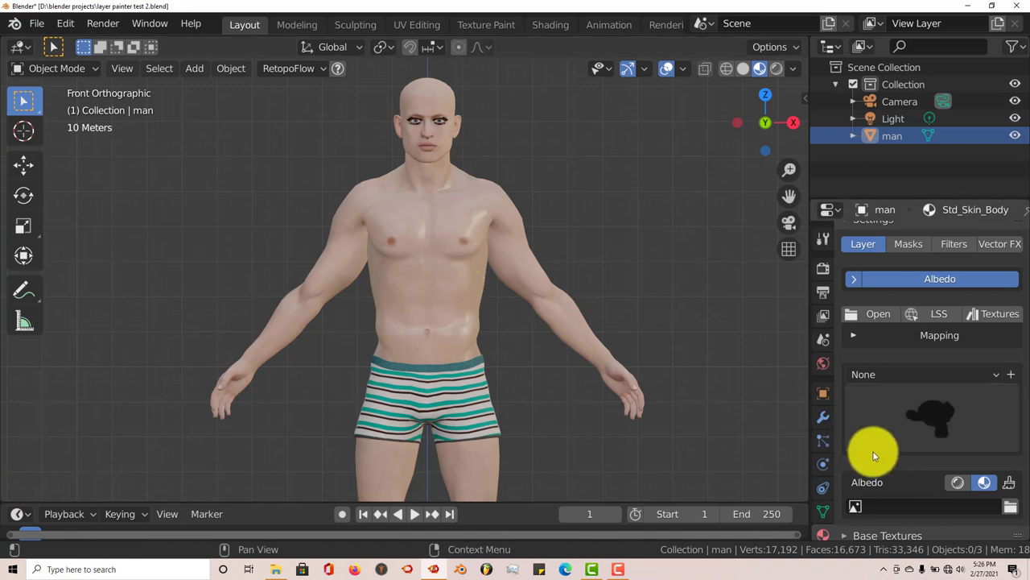
Step: Browse the recent 'man' folder for the Albedo image and also open it in File Explorer
left_click(1010, 507)
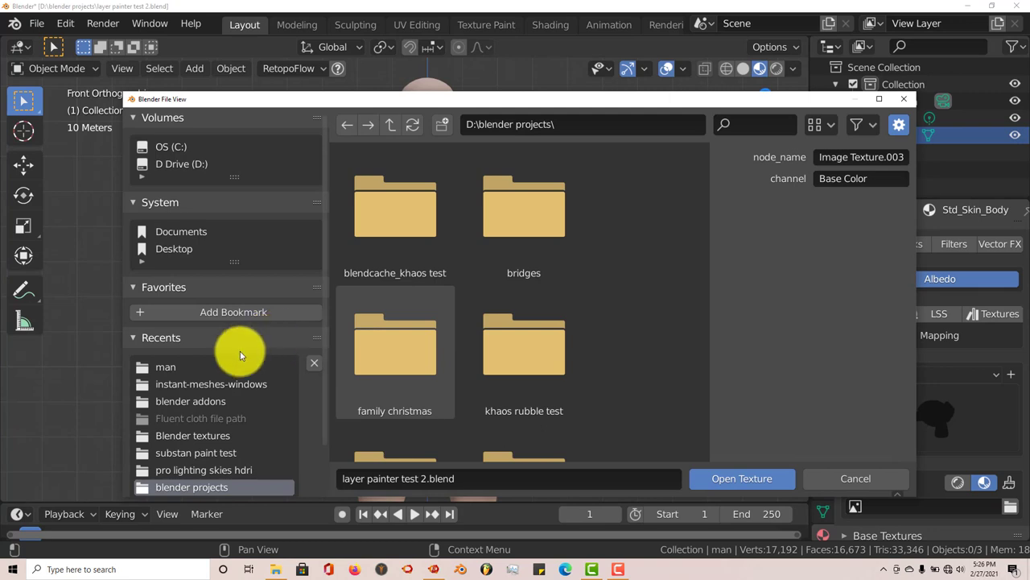
left_click(165, 368)
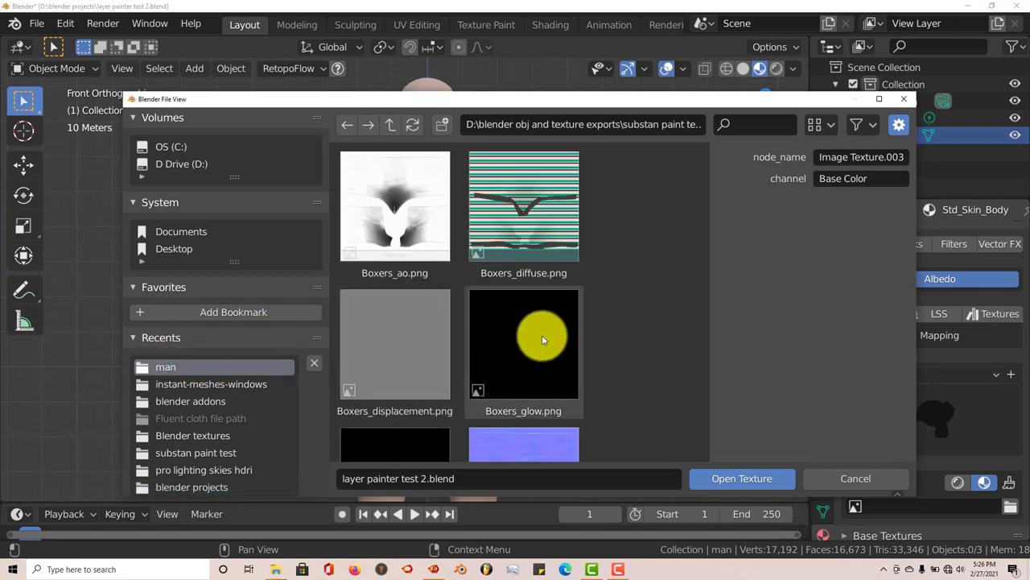
scroll(544, 342, "down", 8)
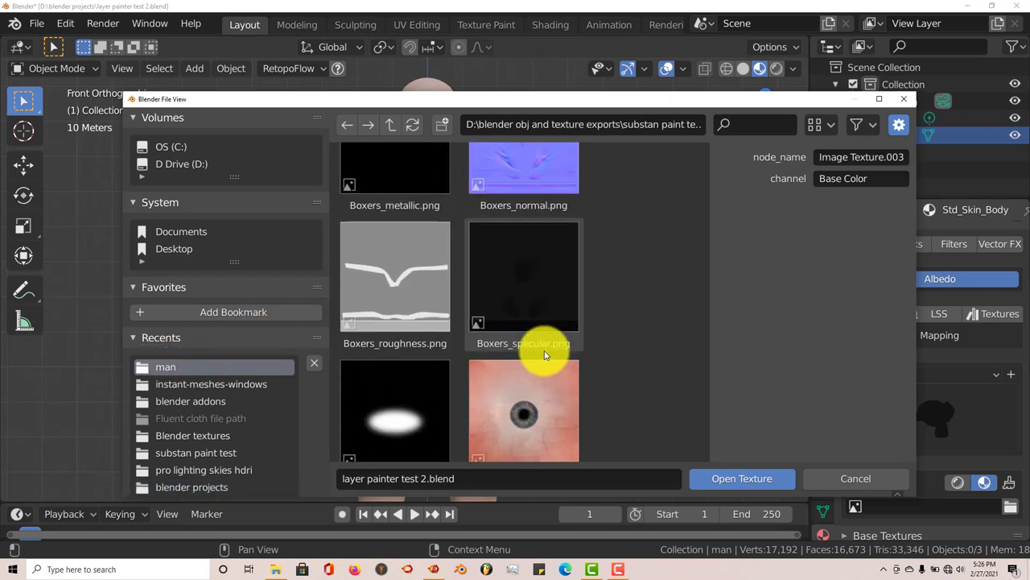
scroll(545, 354, "down", 3)
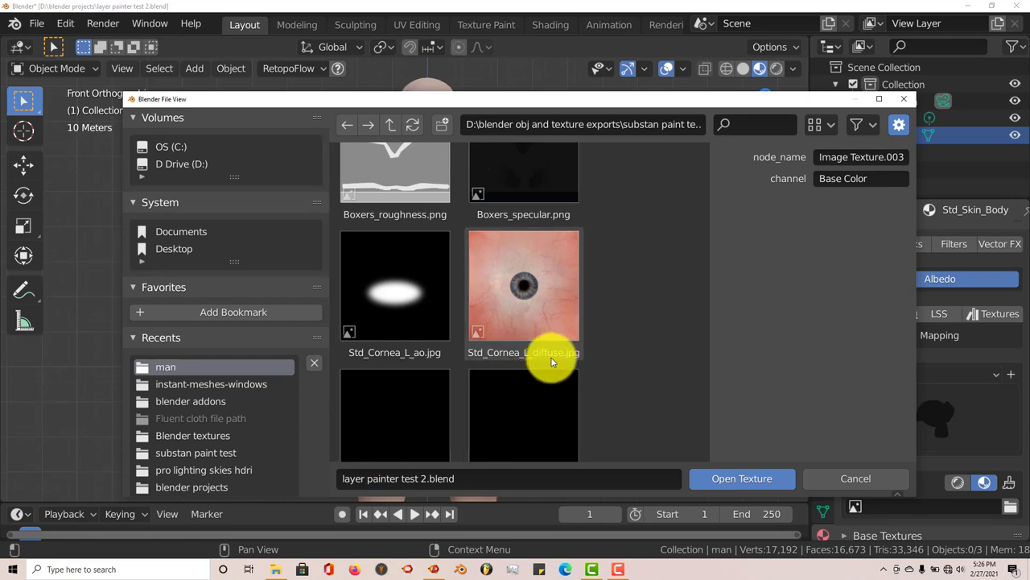
scroll(548, 360, "down", 2)
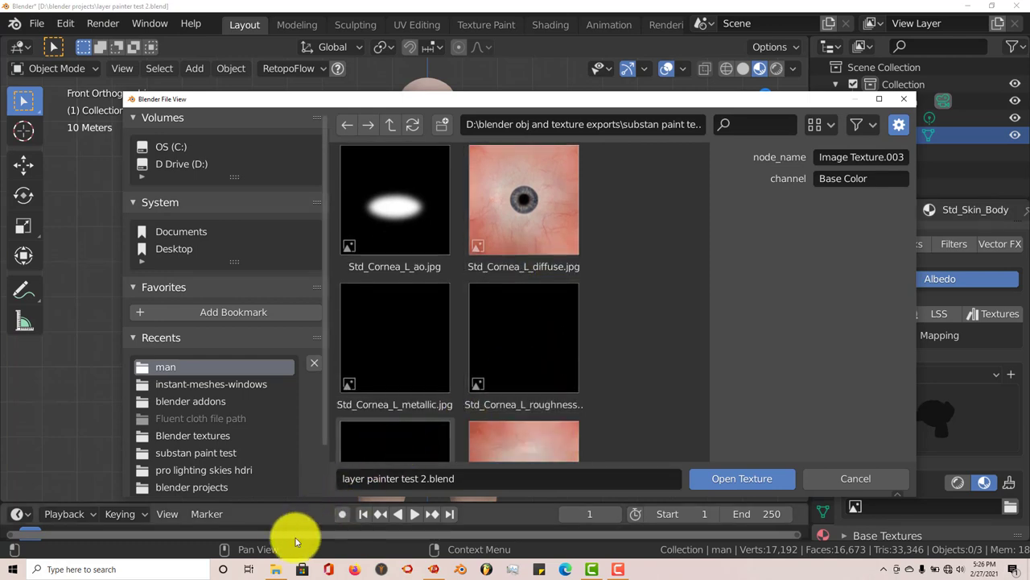
left_click(275, 566)
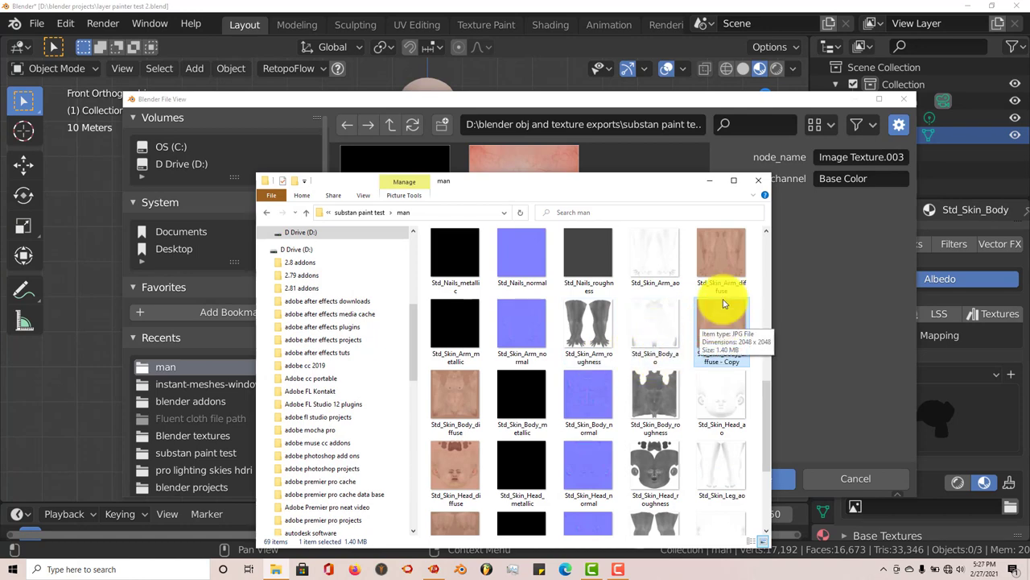
Step: Copy the Std_Skin_Body_diffuse - Copy file in Explorer and move the window aside
right_click(723, 328)
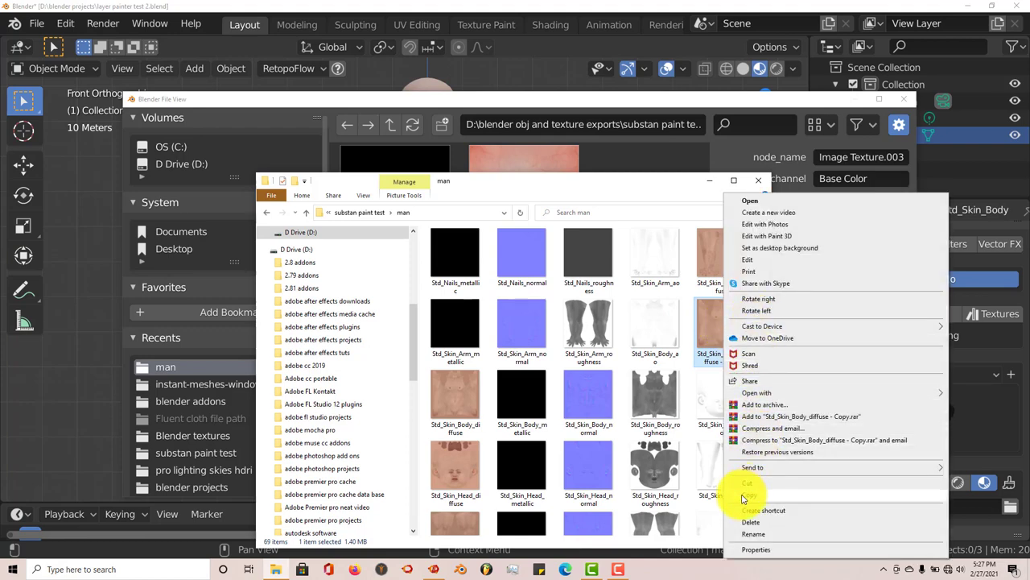
left_click(746, 493)
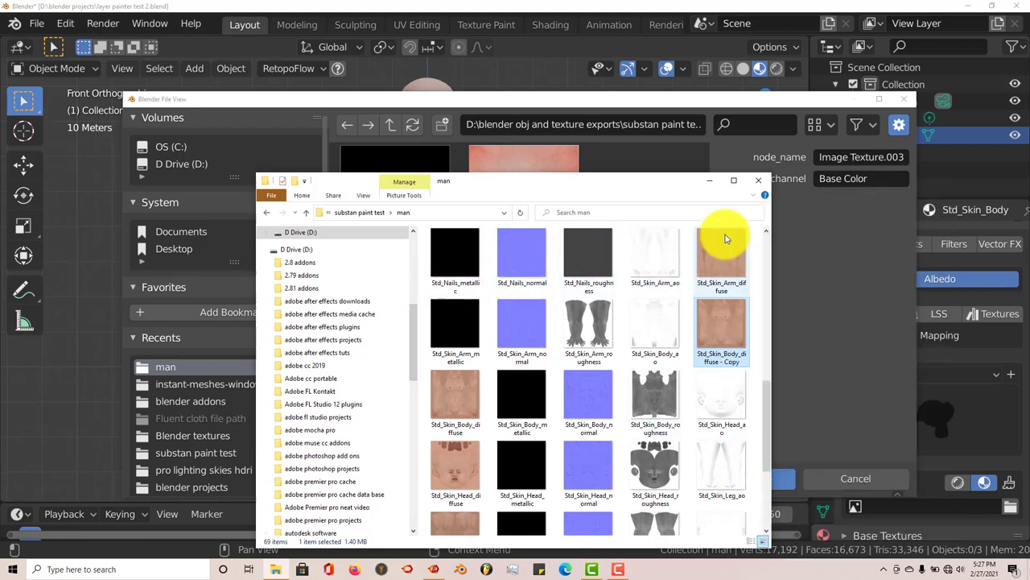
right_click(424, 297)
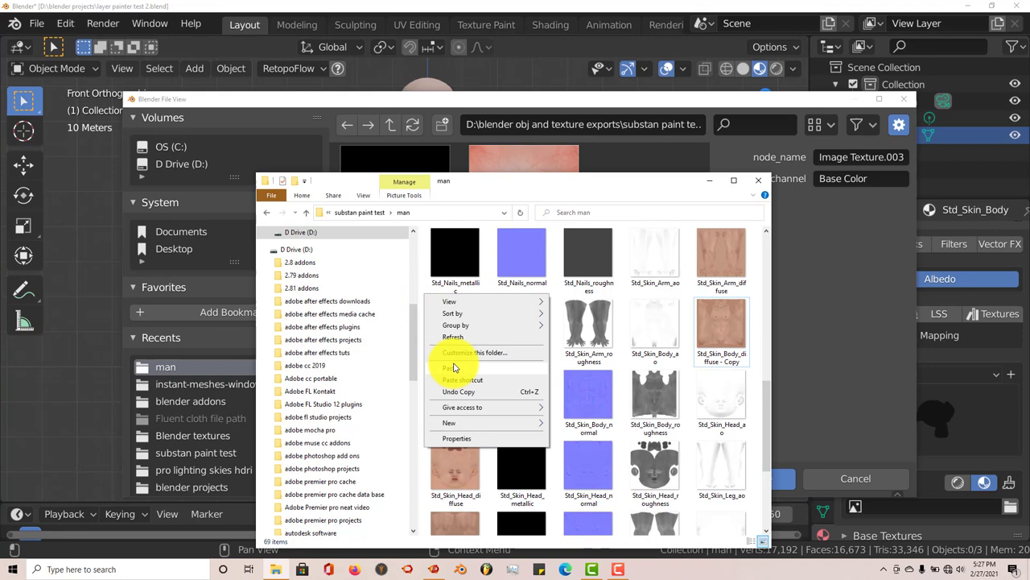
left_click(545, 180)
left_click_drag(545, 180, 520, 73)
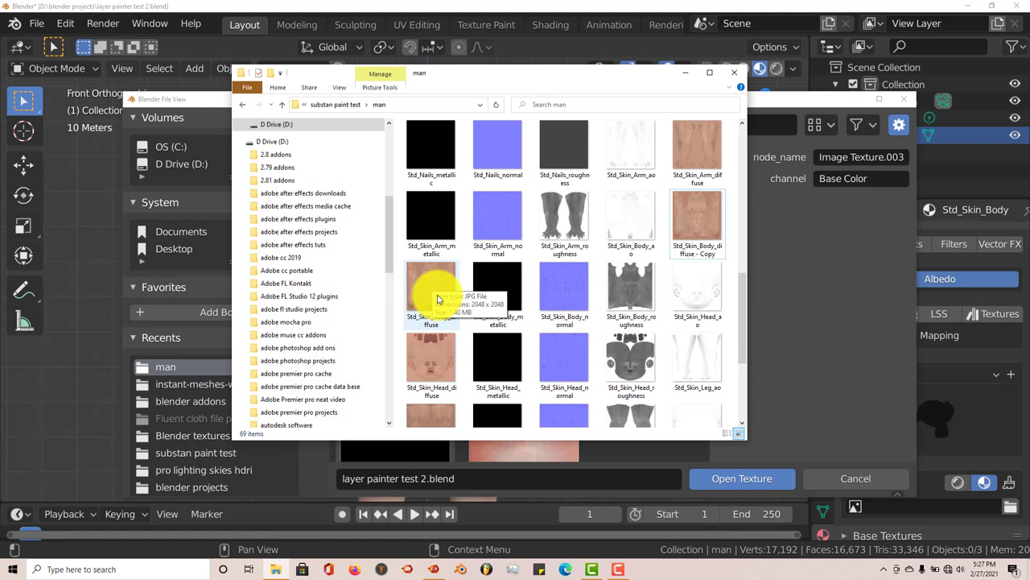
Step: Pick Std_Skin_Body_diffuse - Copy.jpg in Blender's file view and open it as the Albedo texture
left_click(685, 72)
scroll(651, 268, "down", 15)
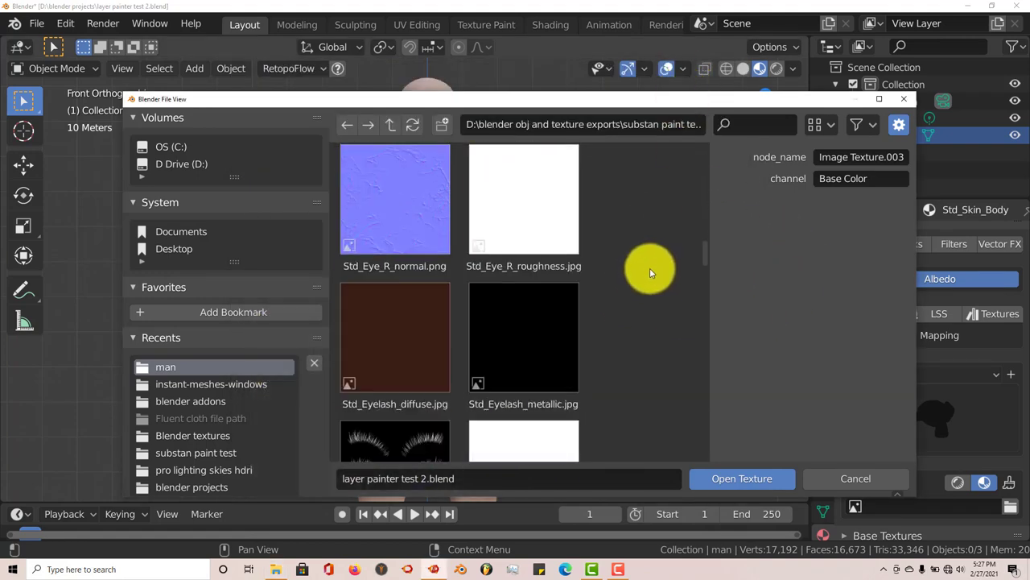
scroll(649, 270, "down", 15)
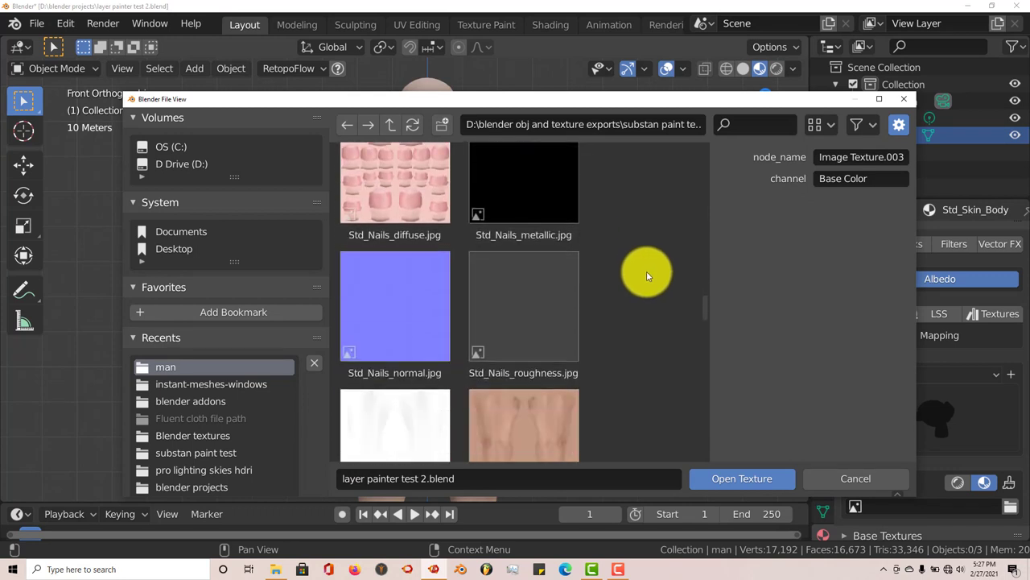
scroll(645, 276, "down", 8)
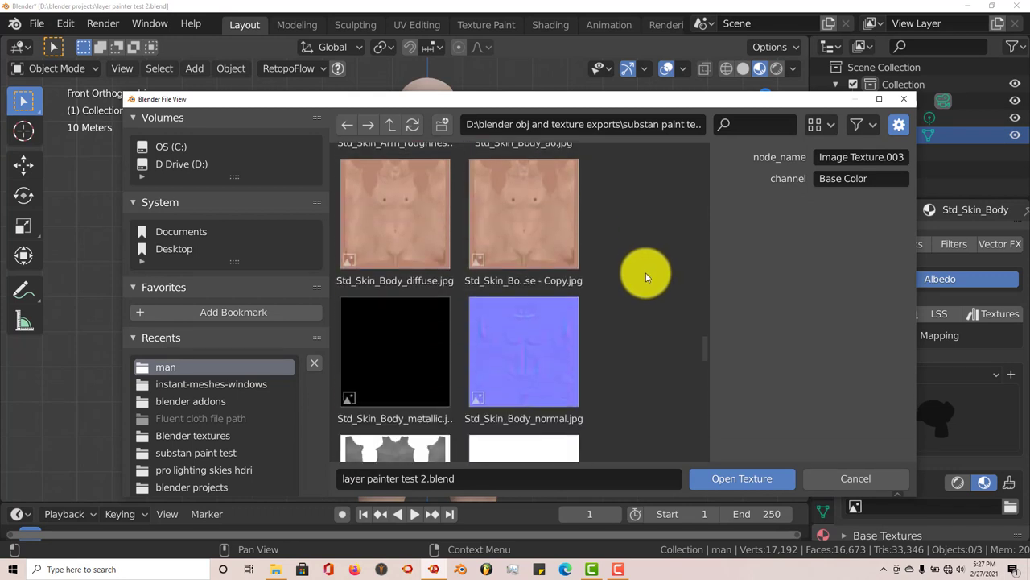
left_click(542, 248)
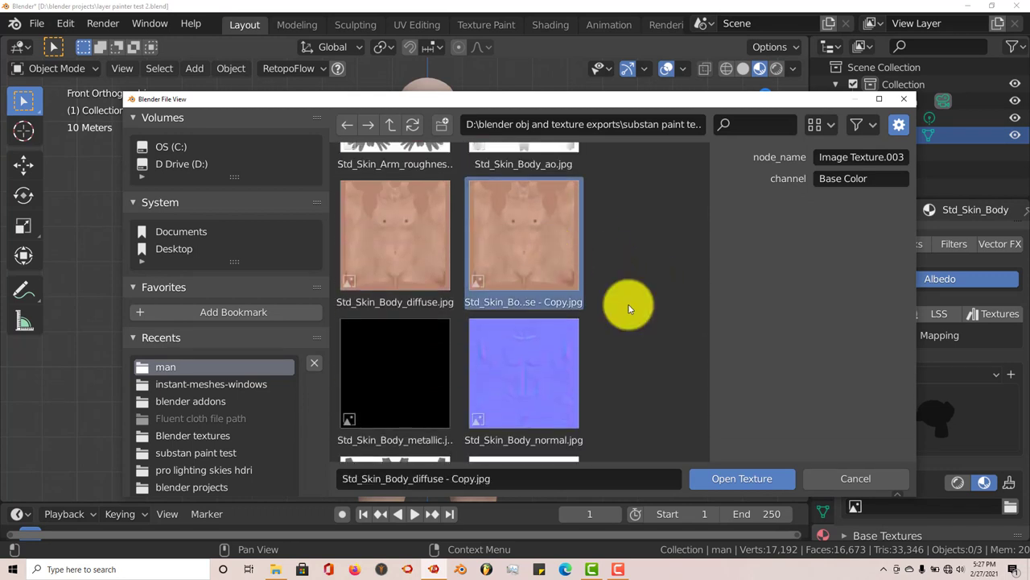
left_click(744, 480)
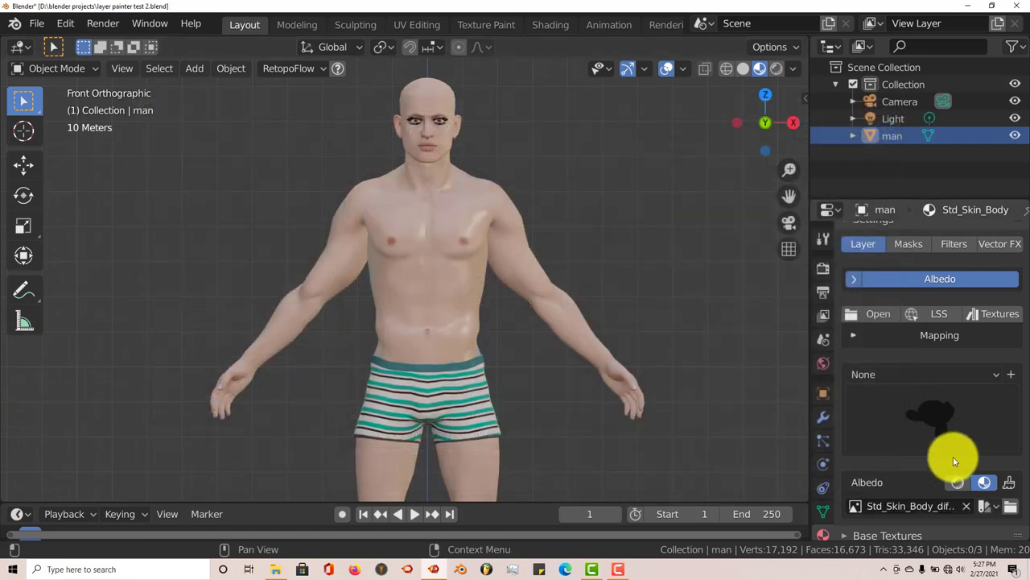
scroll(953, 456, "down", 1)
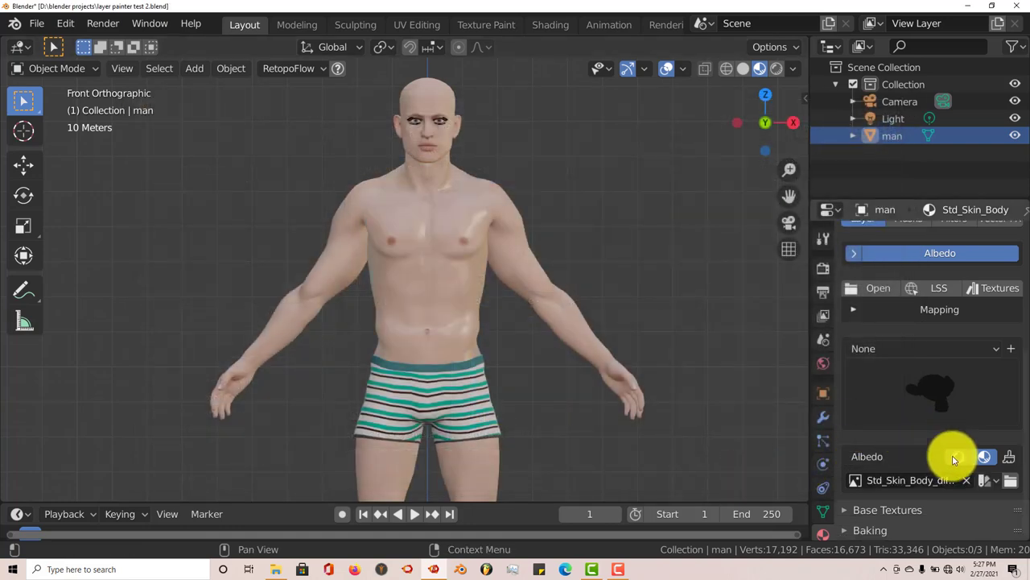
Step: Enter Texture Paint on the Albedo, test a white chest stroke, and undo it
left_click(1011, 457)
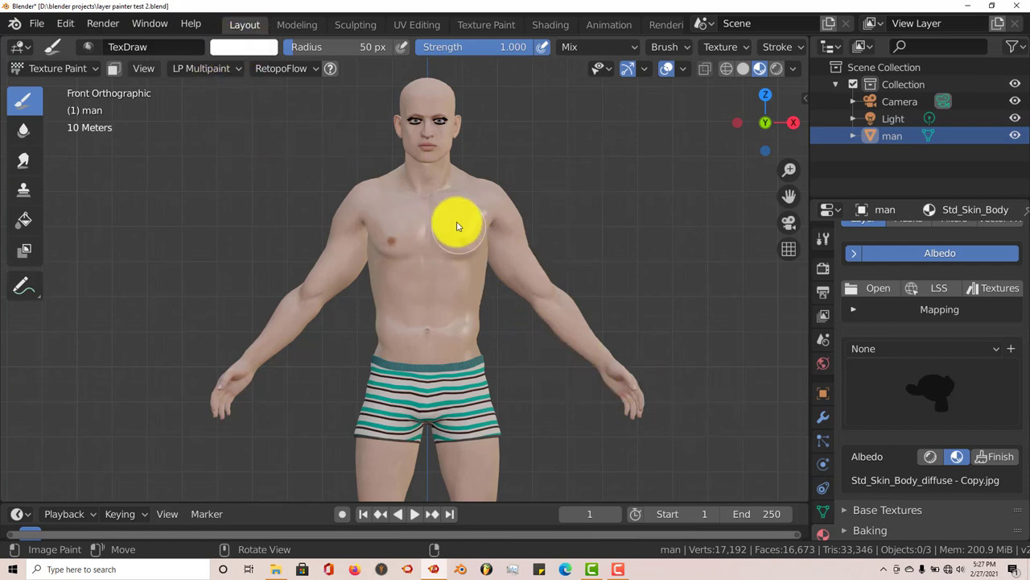
mouse_move(455, 223)
left_mouse_down()
mouse_move(412, 239)
mouse_move(429, 301)
mouse_move(433, 246)
mouse_move(430, 288)
left_mouse_up()
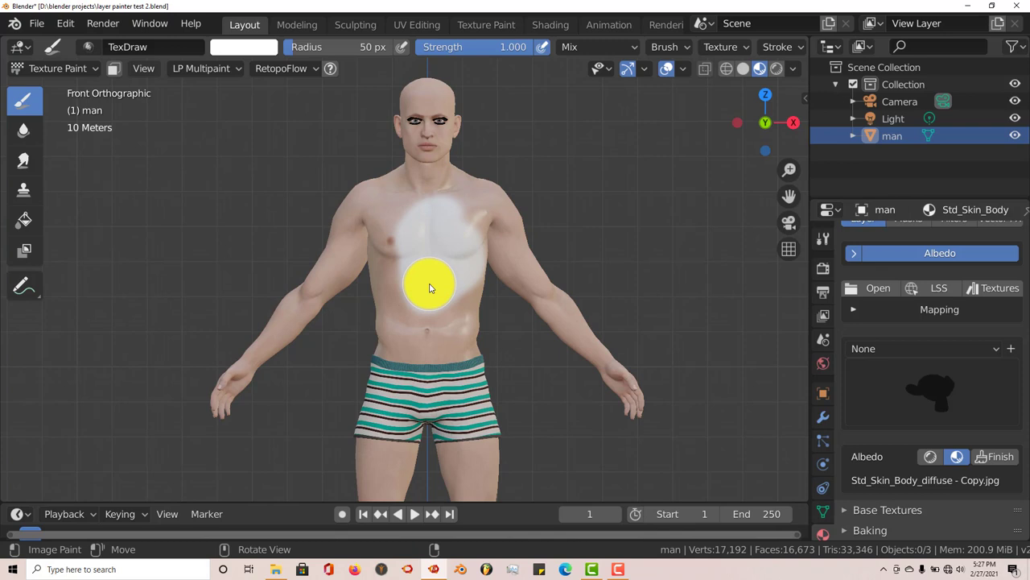
key("ctrl+z")
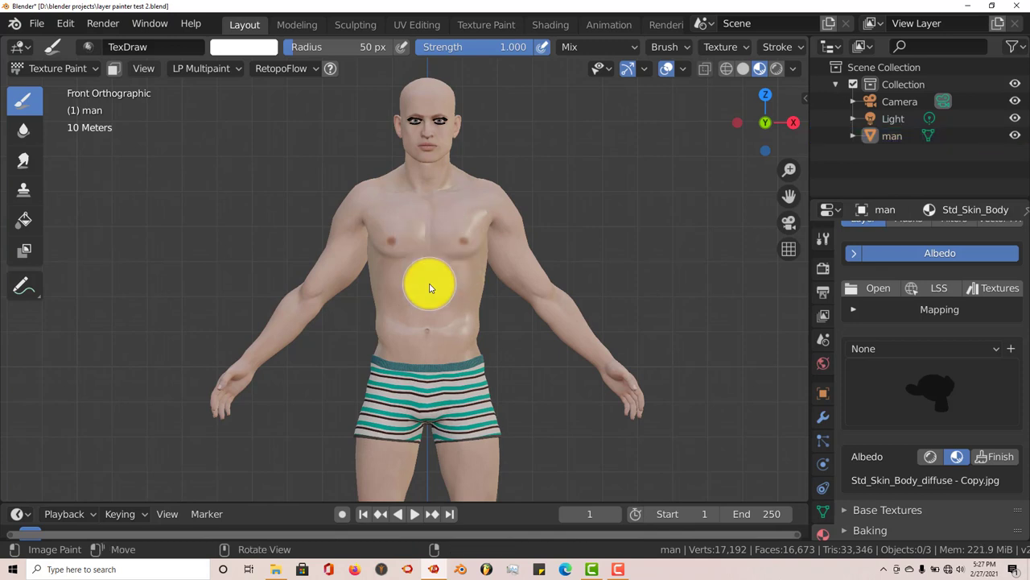
left_click(252, 52)
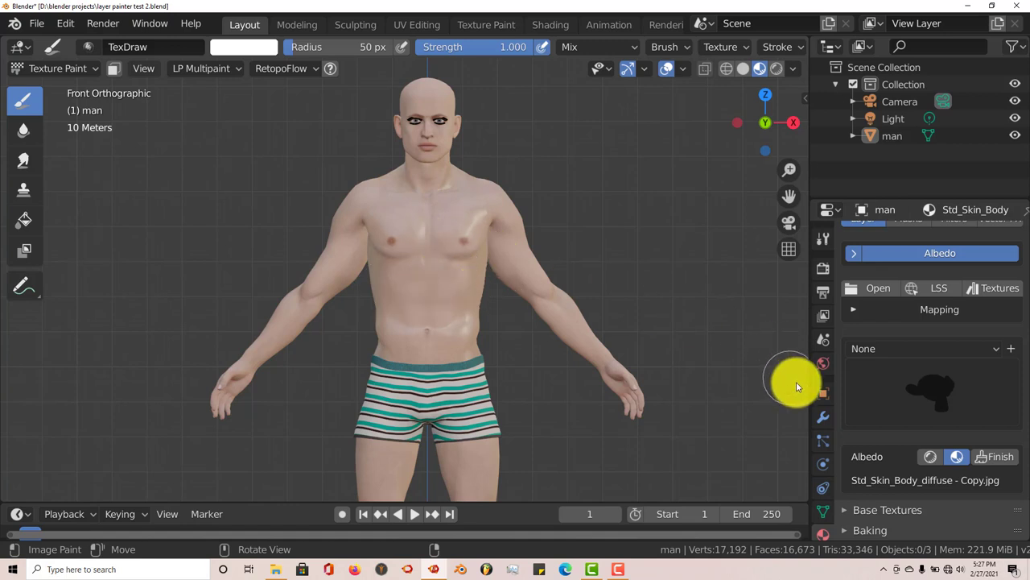
Step: Add a new Image or Movie texture to the brush and browse for its image
scroll(821, 400, "down", 2)
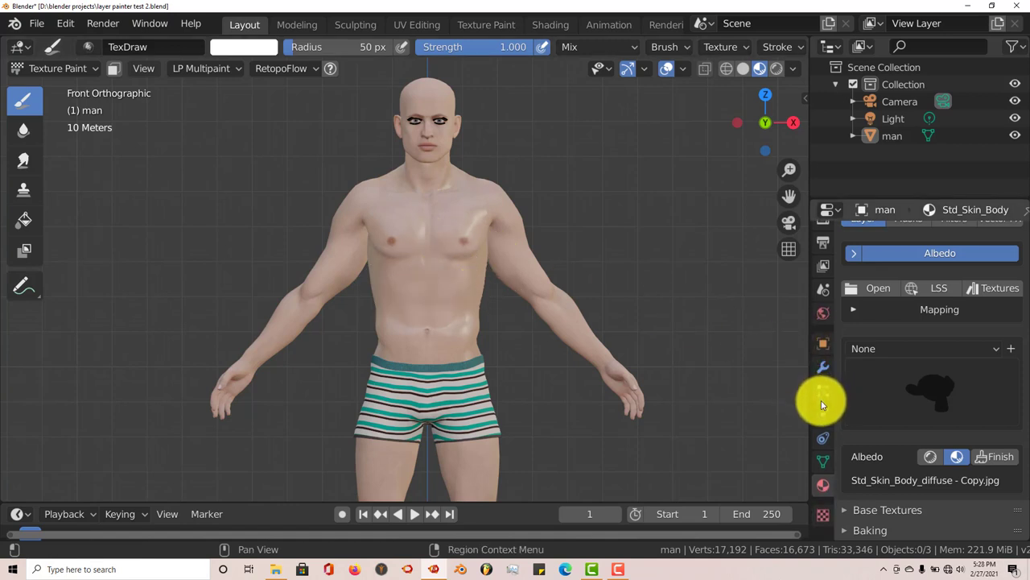
left_click(823, 516)
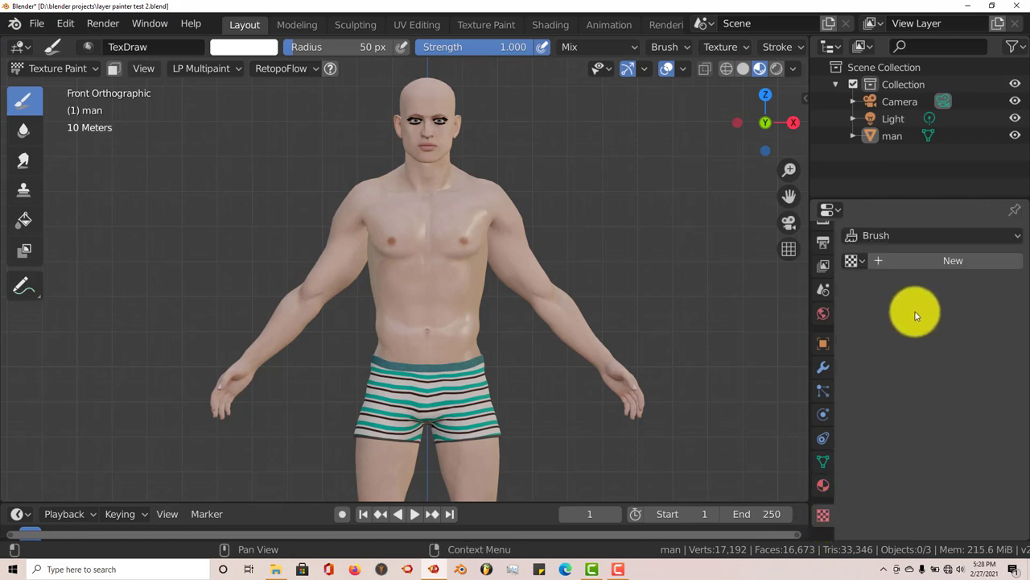
left_click(921, 264)
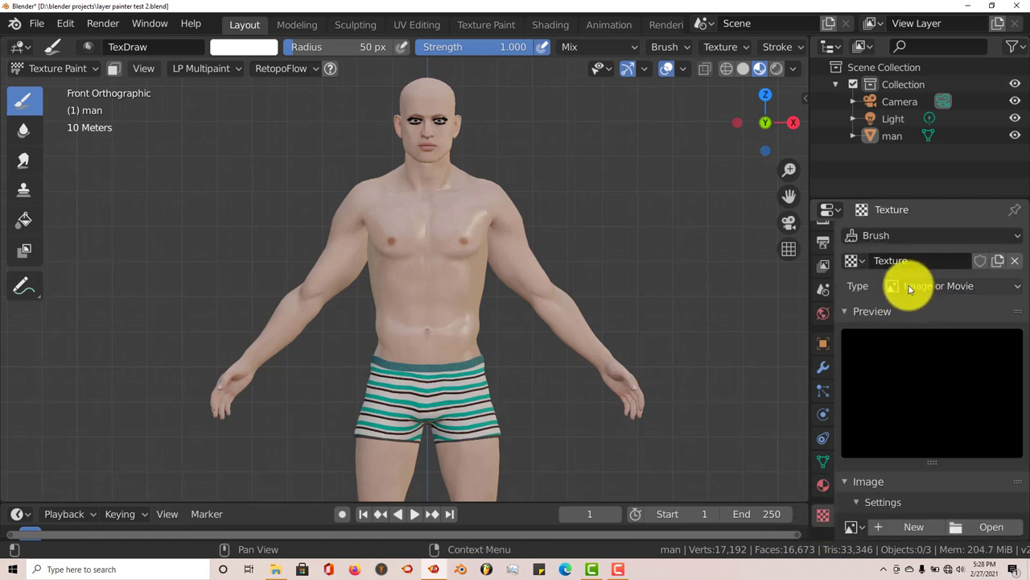
scroll(1007, 442, "down", 5)
left_click(1006, 427)
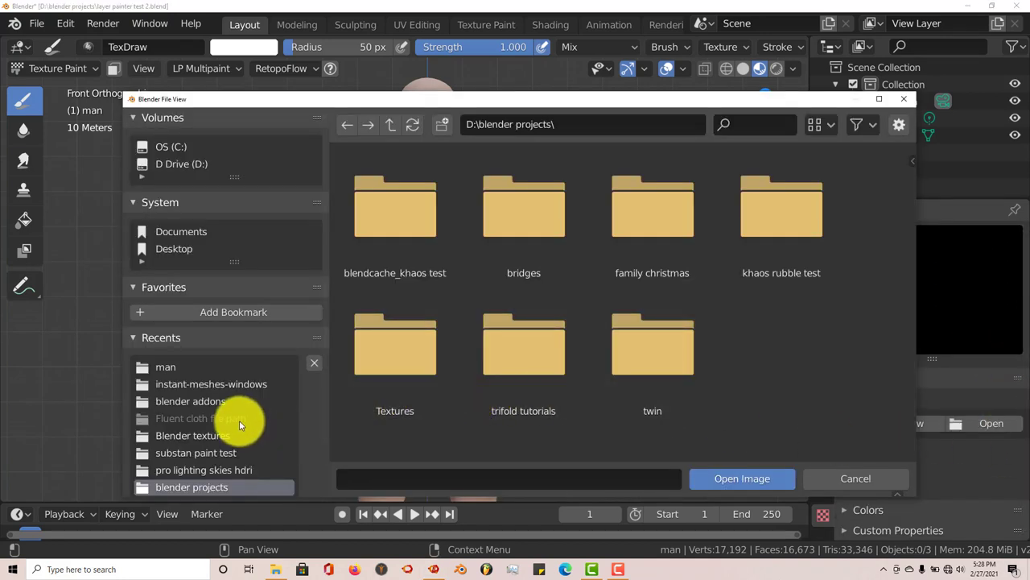
Step: Load the blue BuildingsHighRise window image from D:\Blender textures into the brush texture
left_click(222, 435)
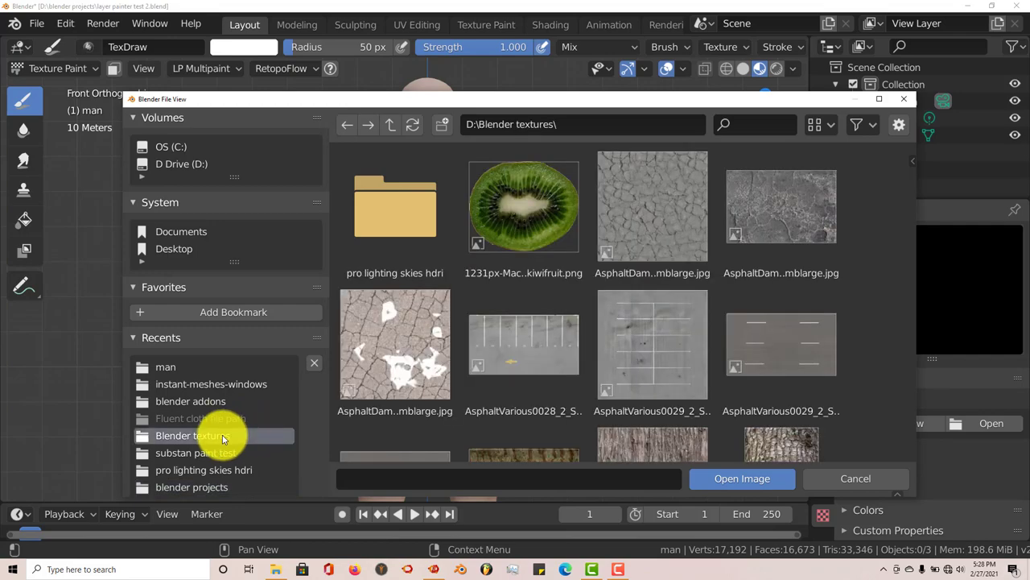
scroll(587, 378, "down", 12)
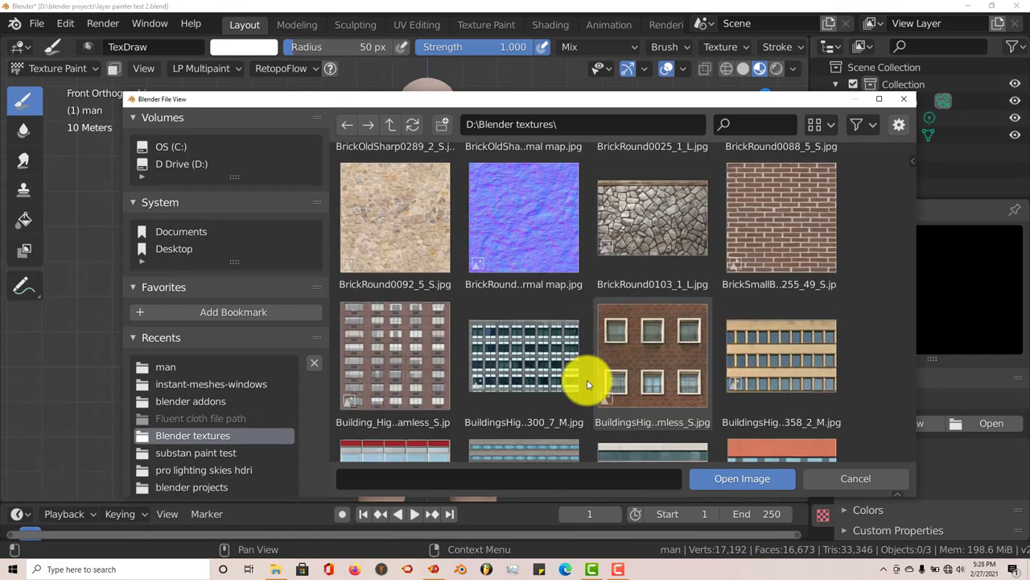
scroll(586, 379, "down", 10)
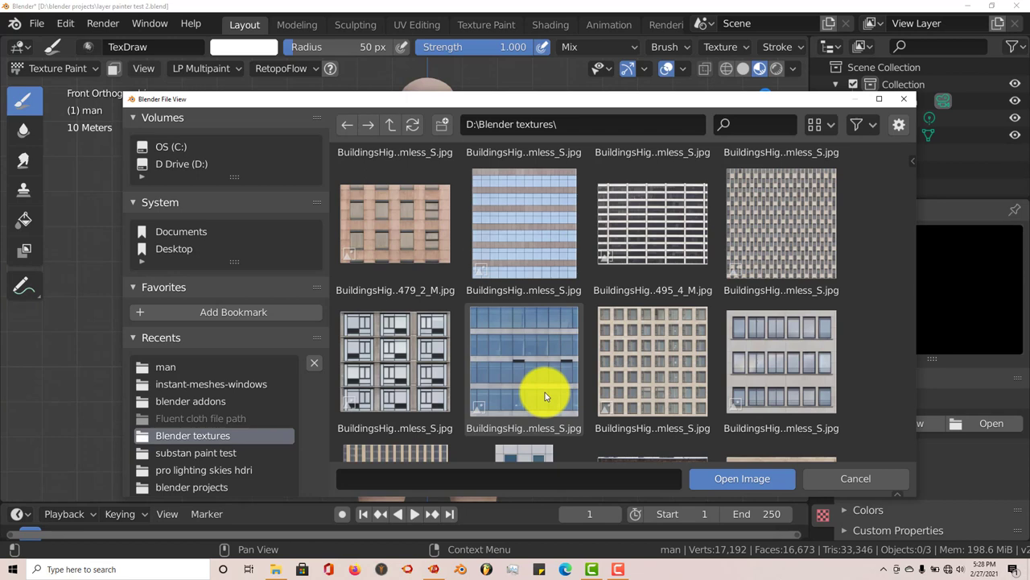
left_click(553, 250)
left_click(743, 479)
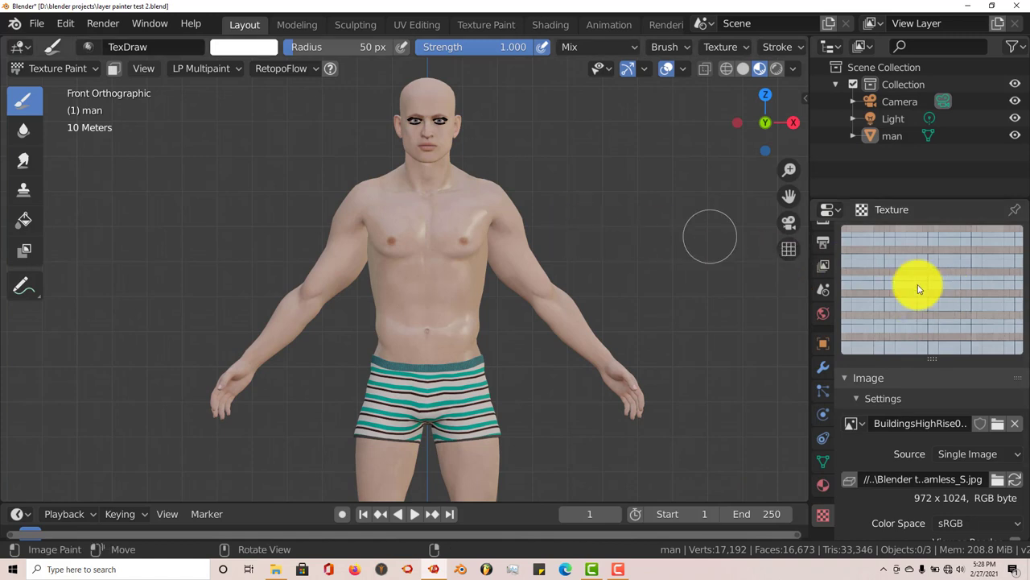
Step: Brush a round patch of the striped building-window texture across the man's chest with TexDraw
mouse_move(396, 171)
left_mouse_down()
mouse_move(379, 217)
mouse_move(426, 236)
mouse_move(432, 224)
mouse_move(414, 240)
mouse_move(452, 277)
mouse_move(415, 301)
mouse_move(421, 246)
mouse_move(455, 228)
mouse_move(439, 263)
mouse_move(404, 291)
mouse_move(404, 281)
mouse_move(436, 274)
mouse_move(441, 305)
left_mouse_up()
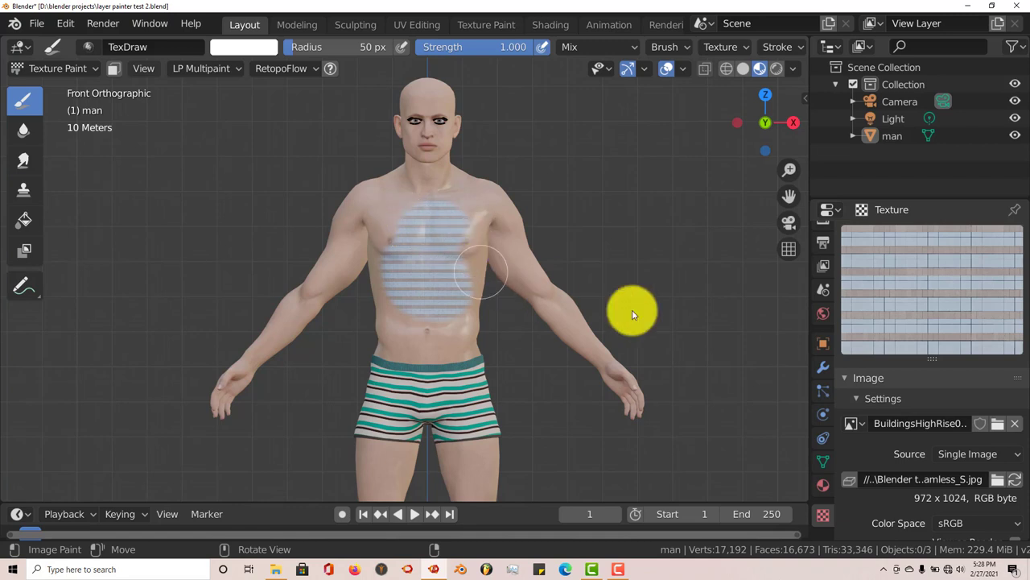
scroll(889, 428, "down", 3)
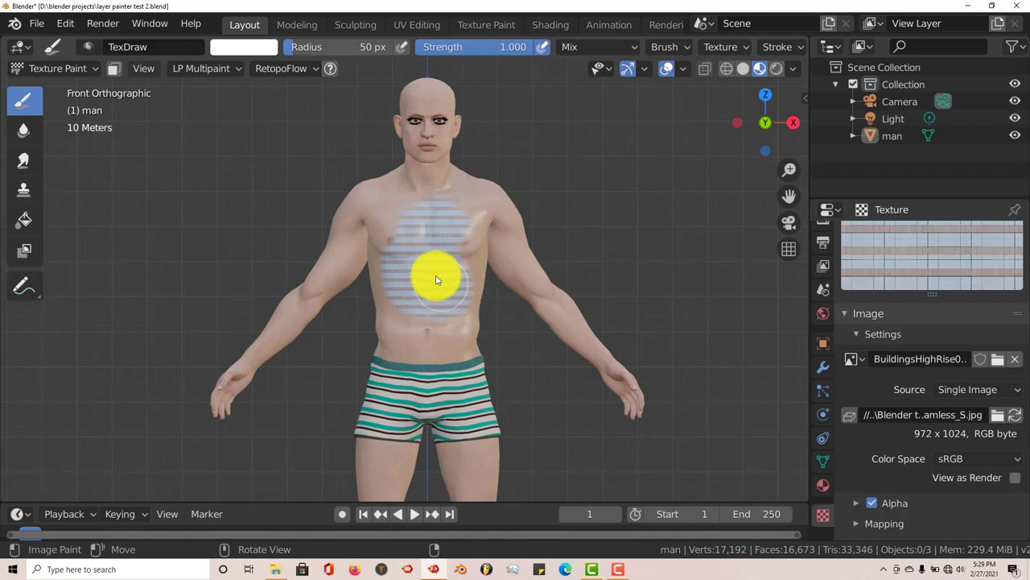
scroll(437, 282, "up", 2)
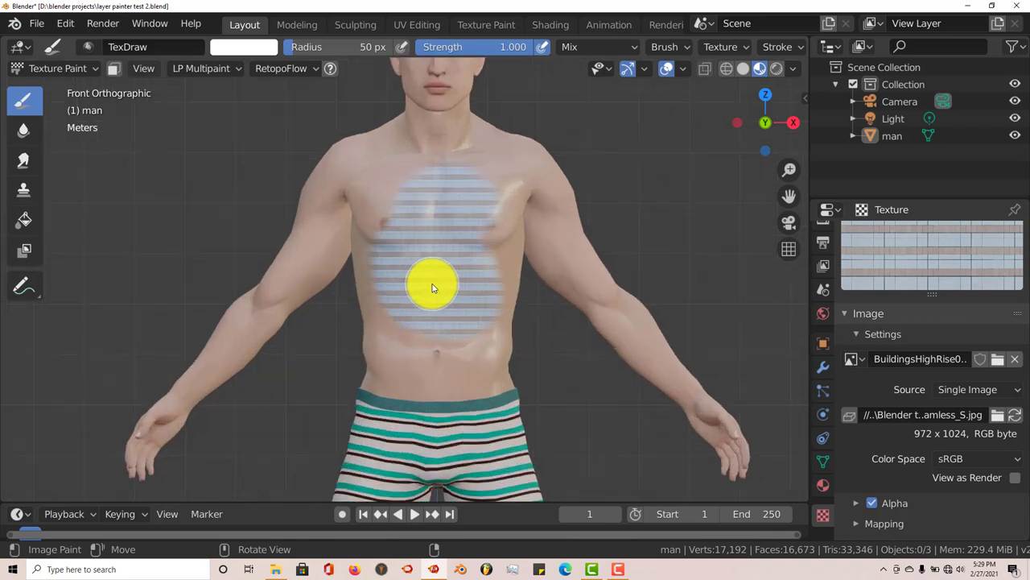